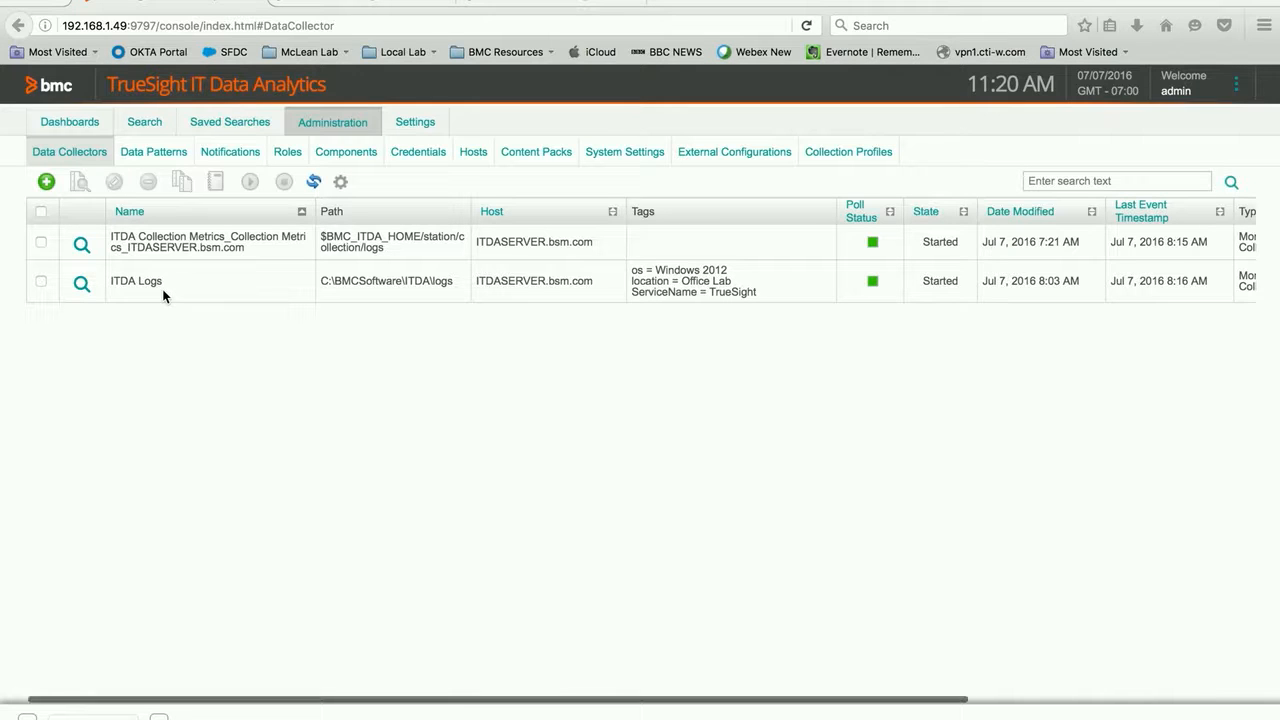
# - Start a new data collector of type Monitor File over SSH named "iMac Syslog Data" with target host 192.168.1.40
pyautogui.click(46, 182)
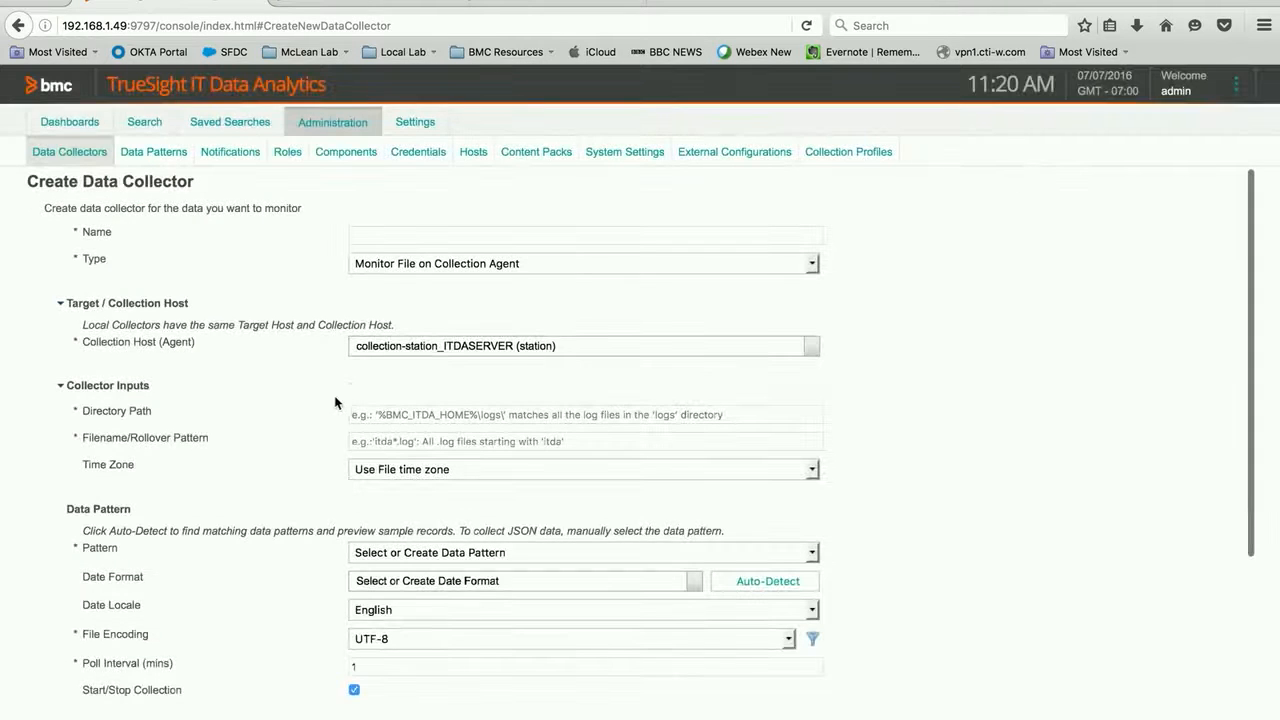
pyautogui.click(813, 265)
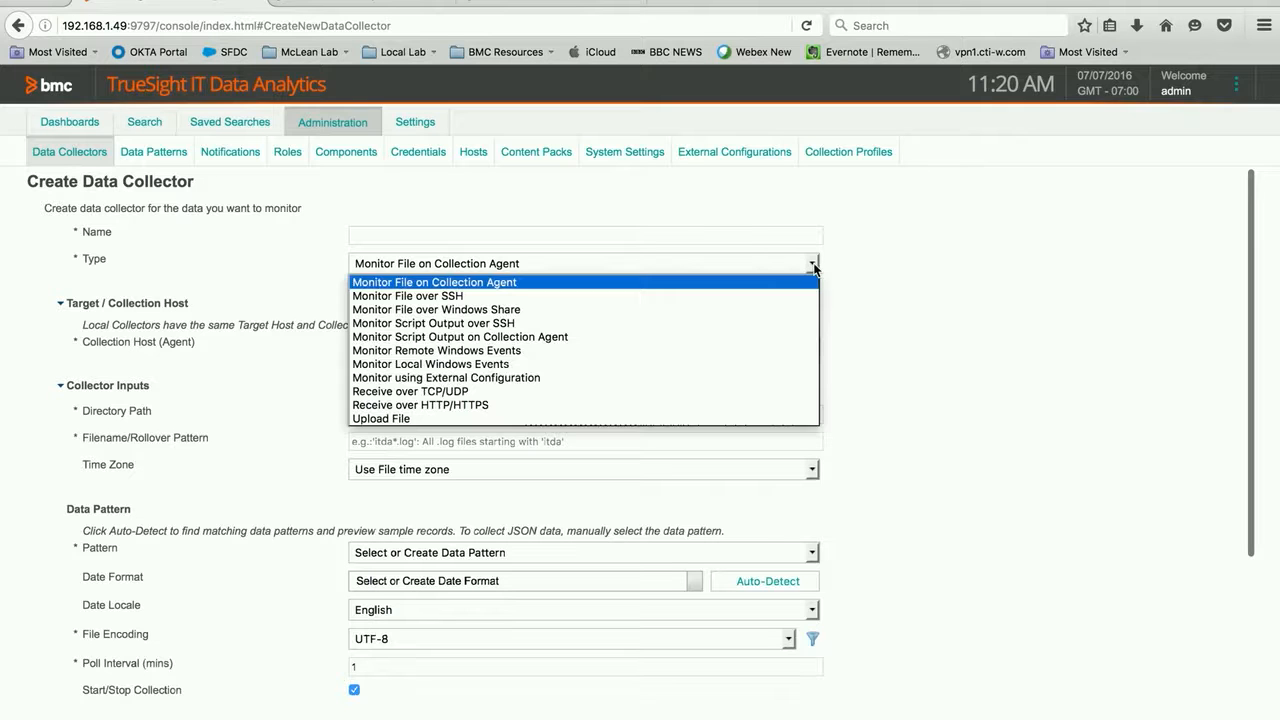
pyautogui.click(781, 304)
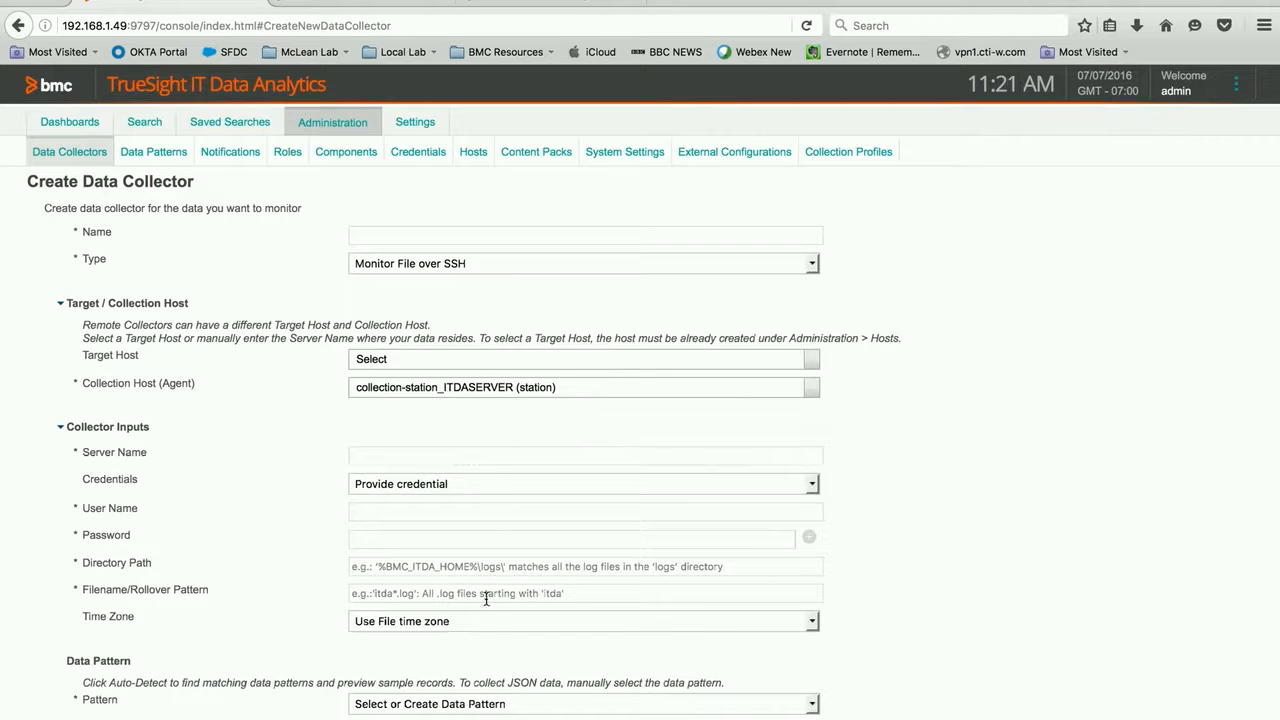
pyautogui.click(405, 234)
pyautogui.write('iM')
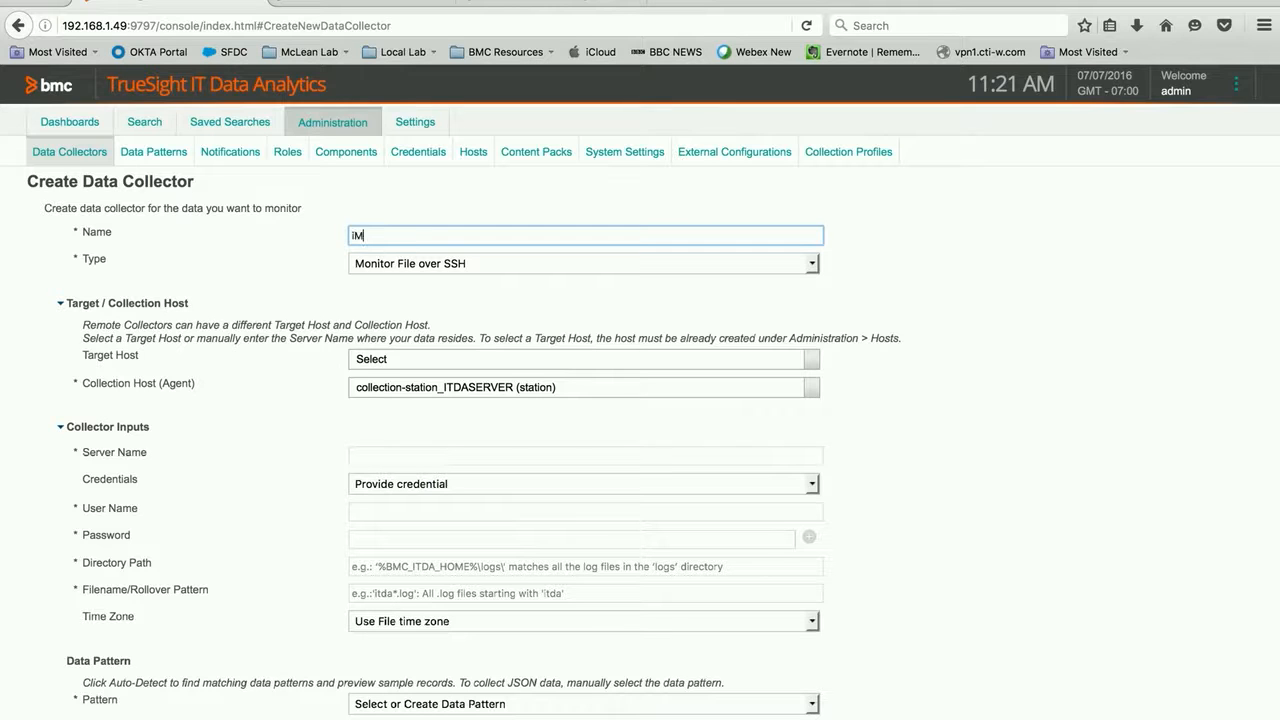
pyautogui.write('ac Syslog Data')
pyautogui.click(813, 362)
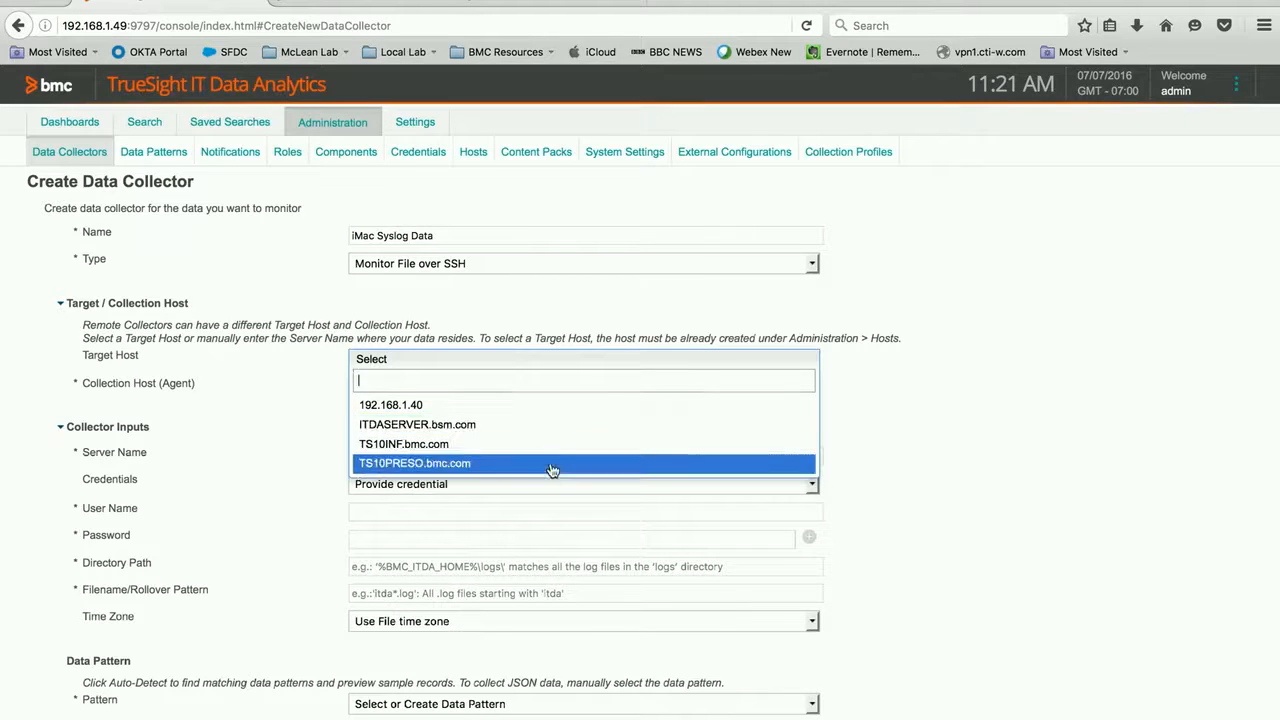
pyautogui.click(409, 407)
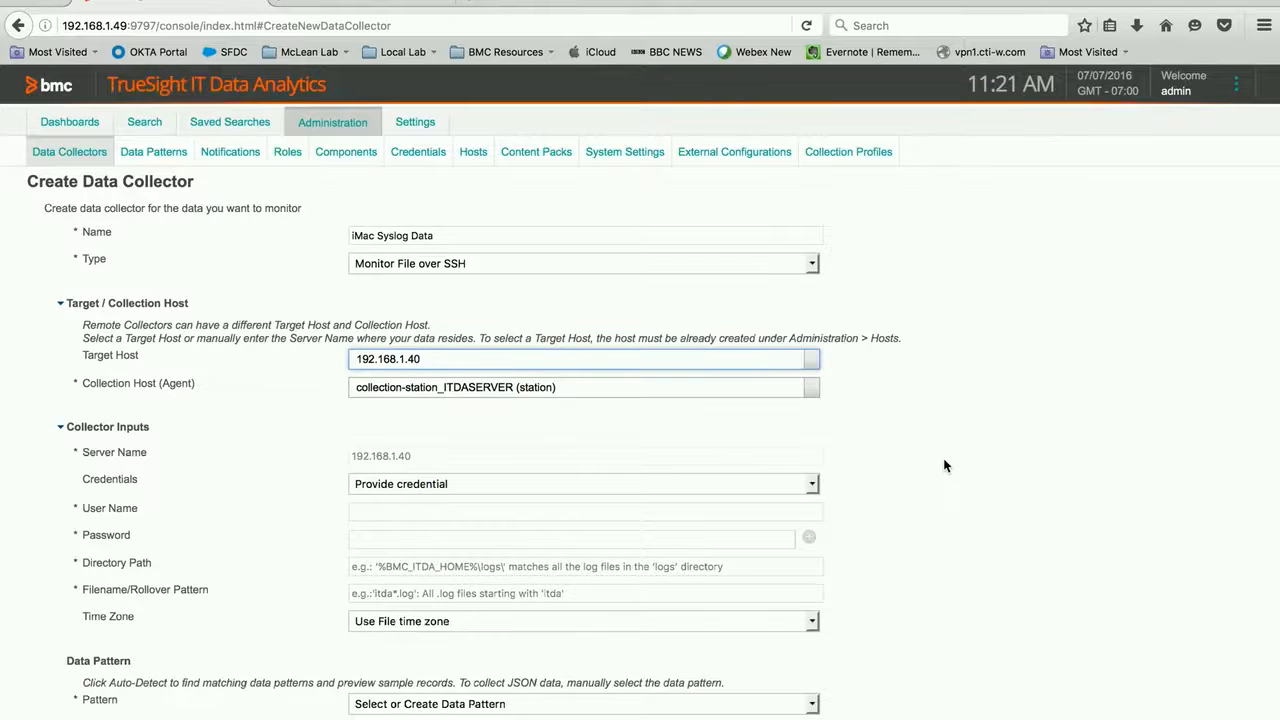
# - Keep the credentials option at Provide credential and fill in the account's user name and password
pyautogui.scroll(-3, 943, 458)
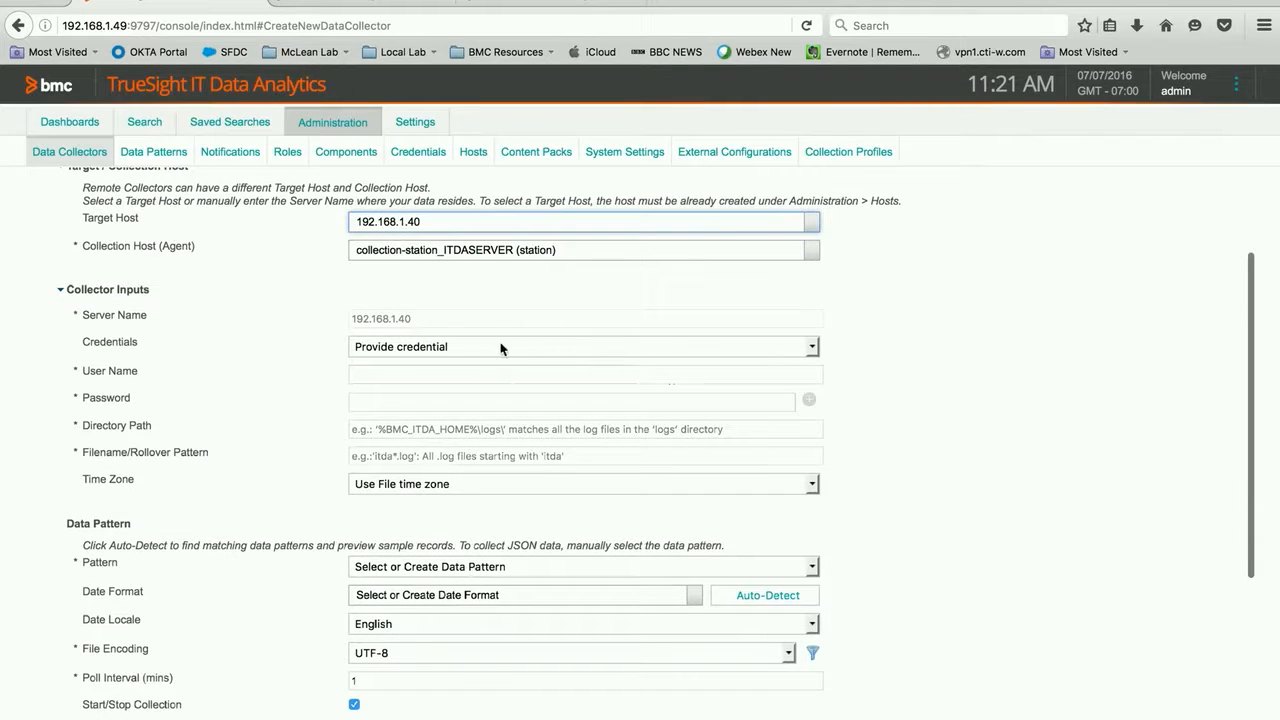
pyautogui.click(814, 346)
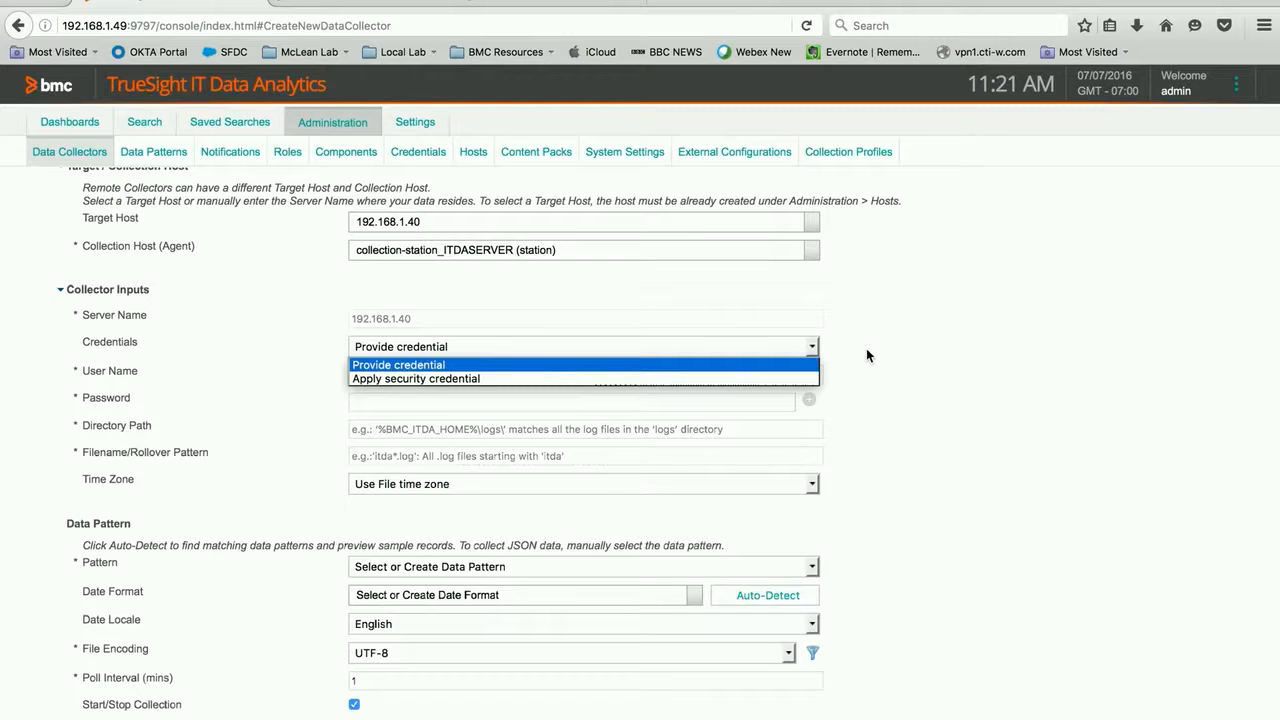
pyautogui.click(505, 366)
pyautogui.click(450, 375)
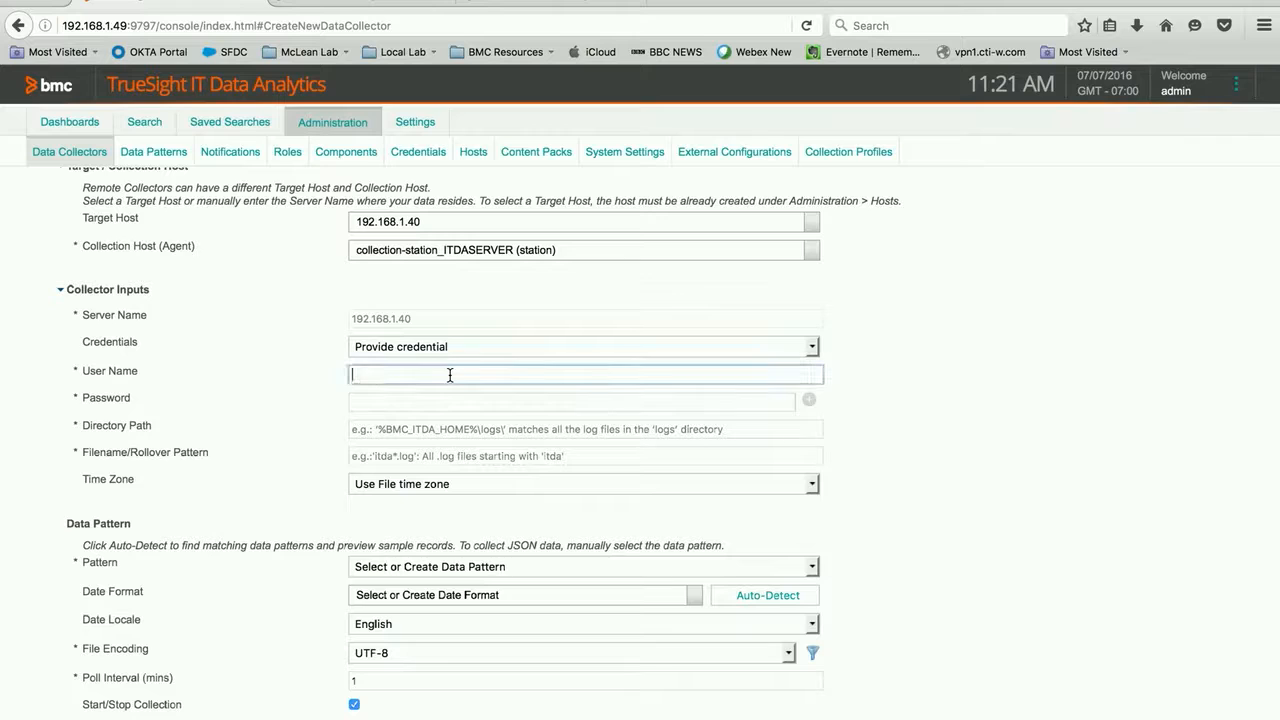
pyautogui.write('eric')
pyautogui.press('Tab')
pyautogui.write('••••••••')
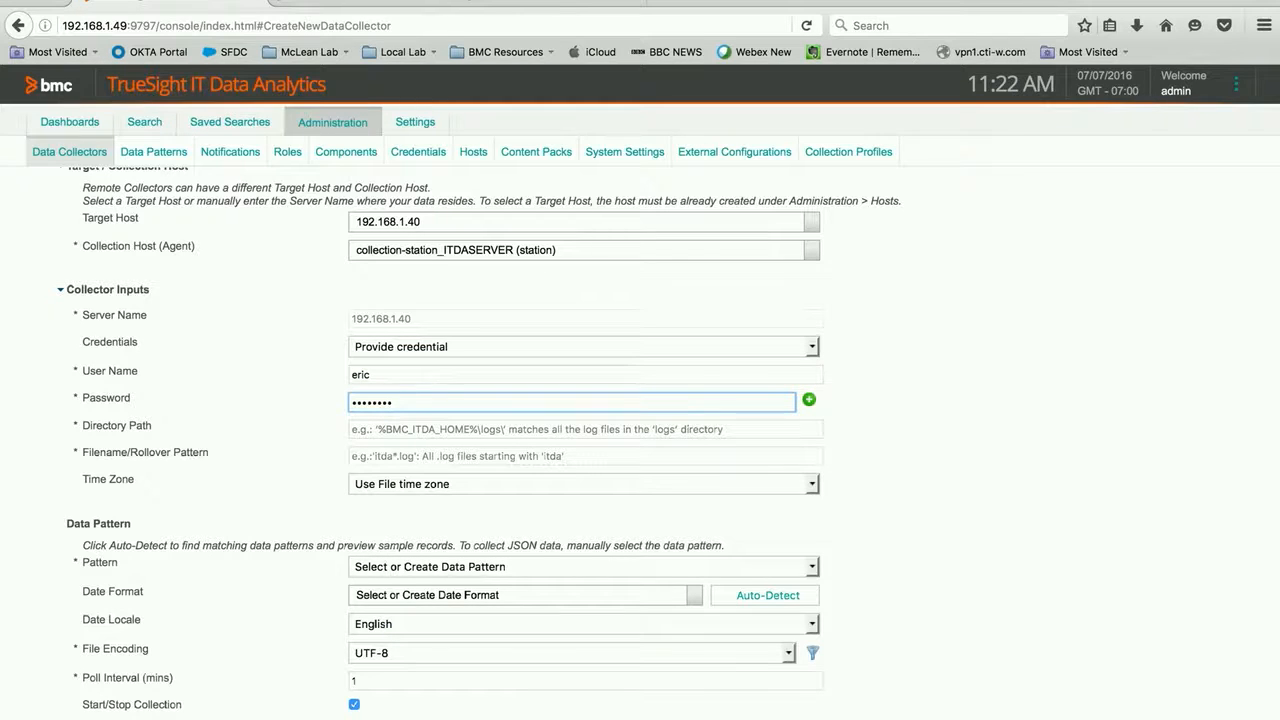
# - Set the directory path to /private/var/log/ and the filename/rollover pattern to system.log
pyautogui.click(664, 430)
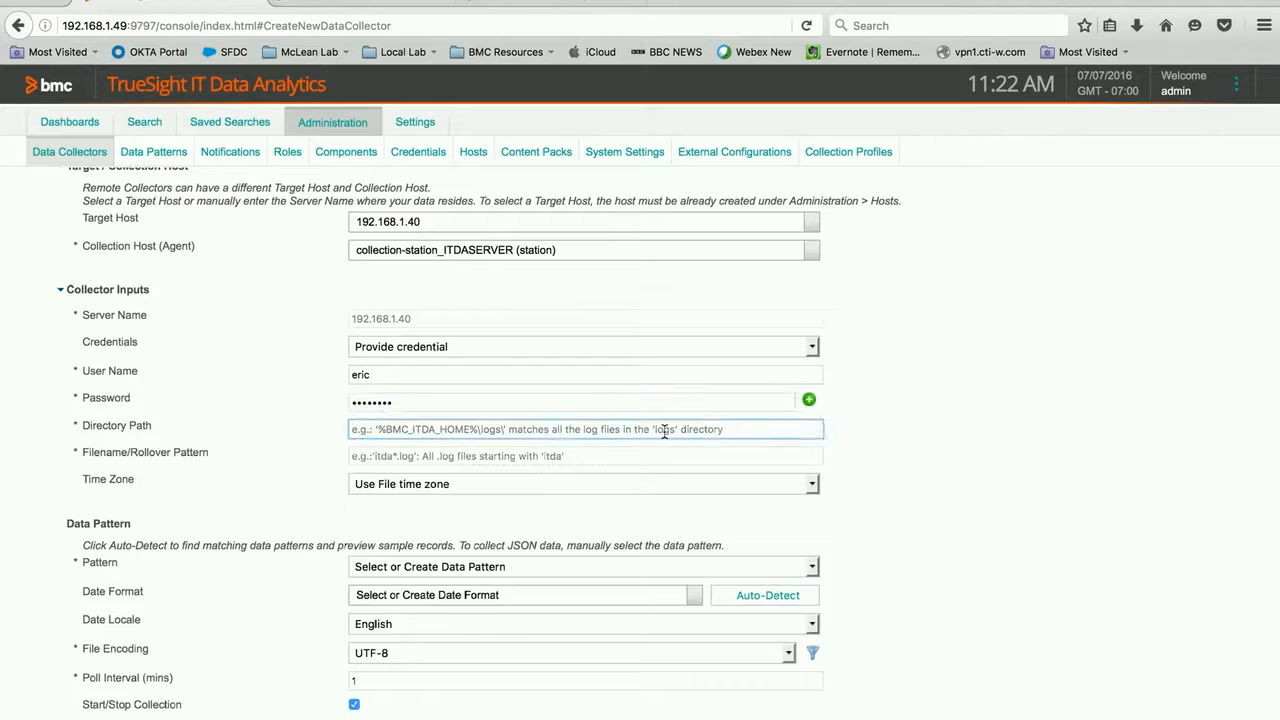
pyautogui.write('/')
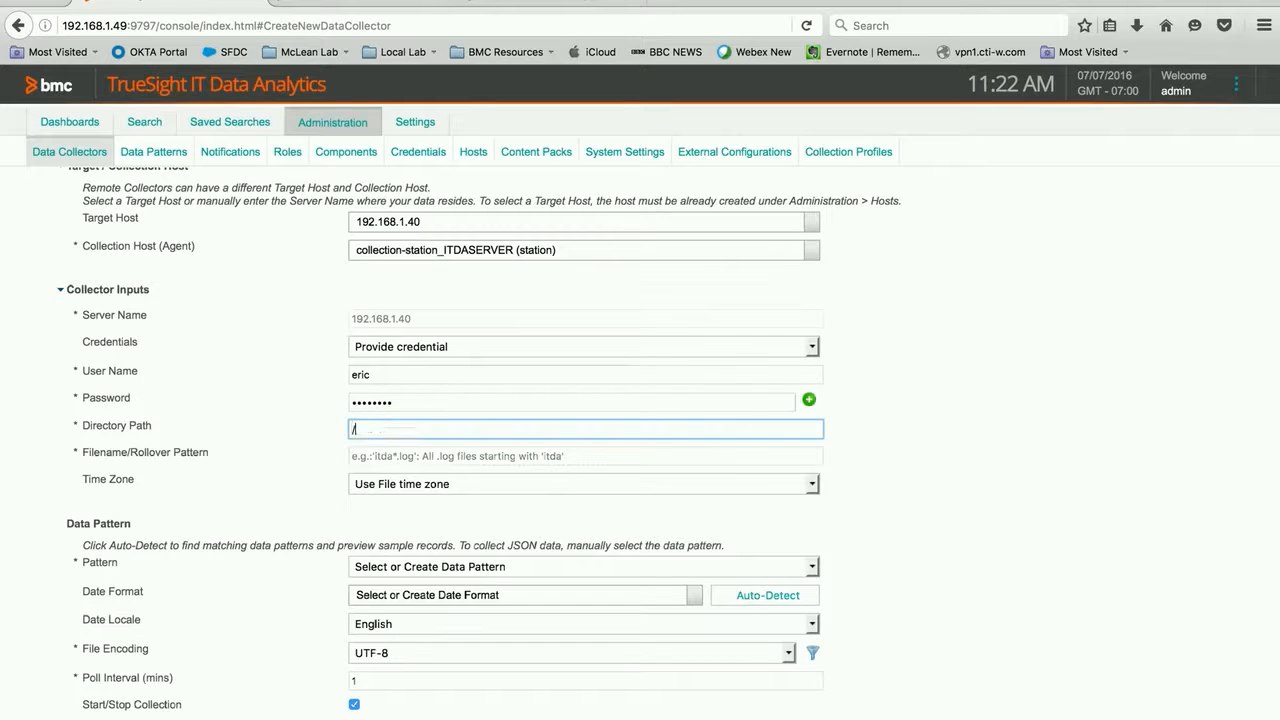
pyautogui.write('private/var/log/')
pyautogui.click(454, 457)
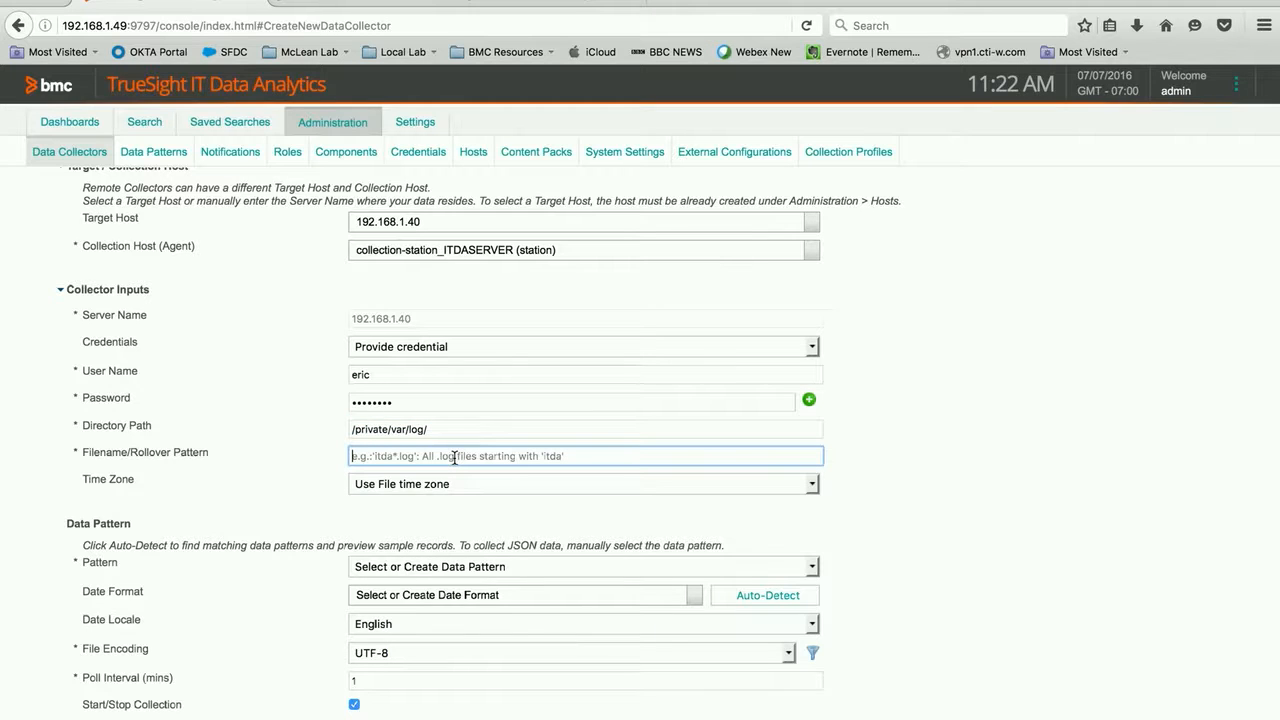
pyautogui.write('system')
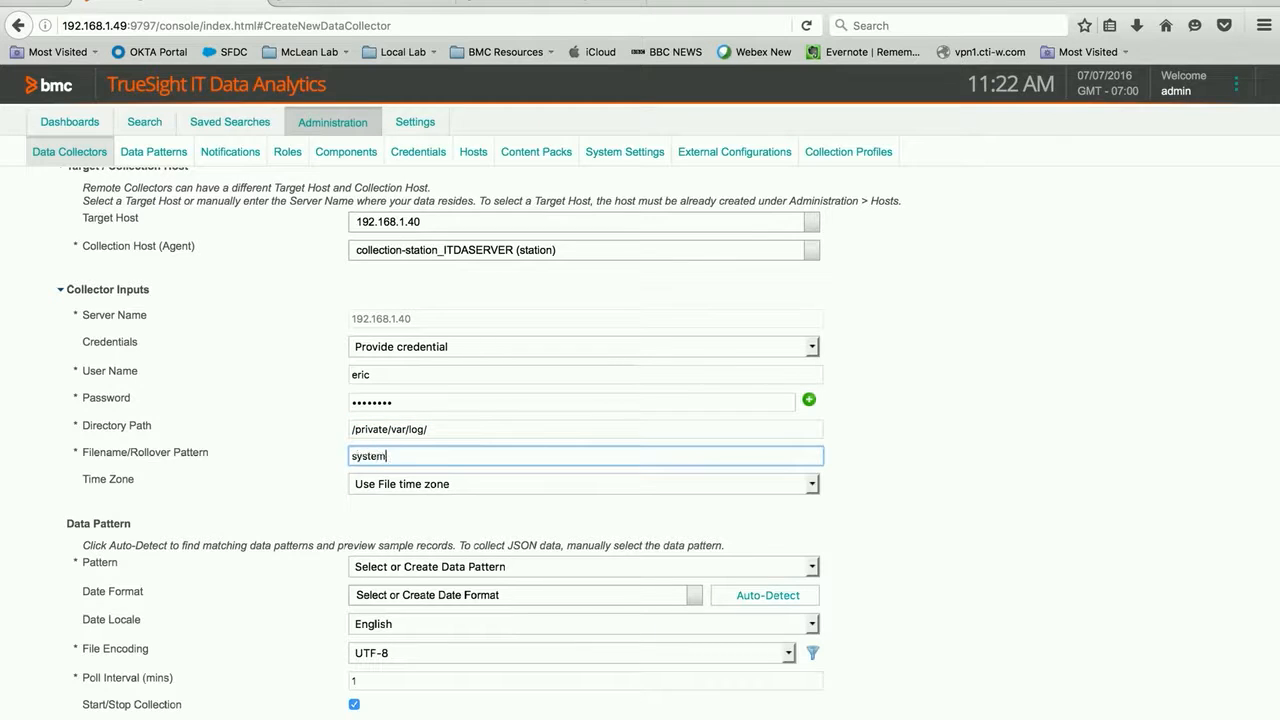
pyautogui.write('.log')
# - Auto-detect the data pattern for the log file, preview the Syslog sample records, and apply the Syslog pattern
pyautogui.scroll(-2, 930, 504)
pyautogui.scroll(-2, 920, 502)
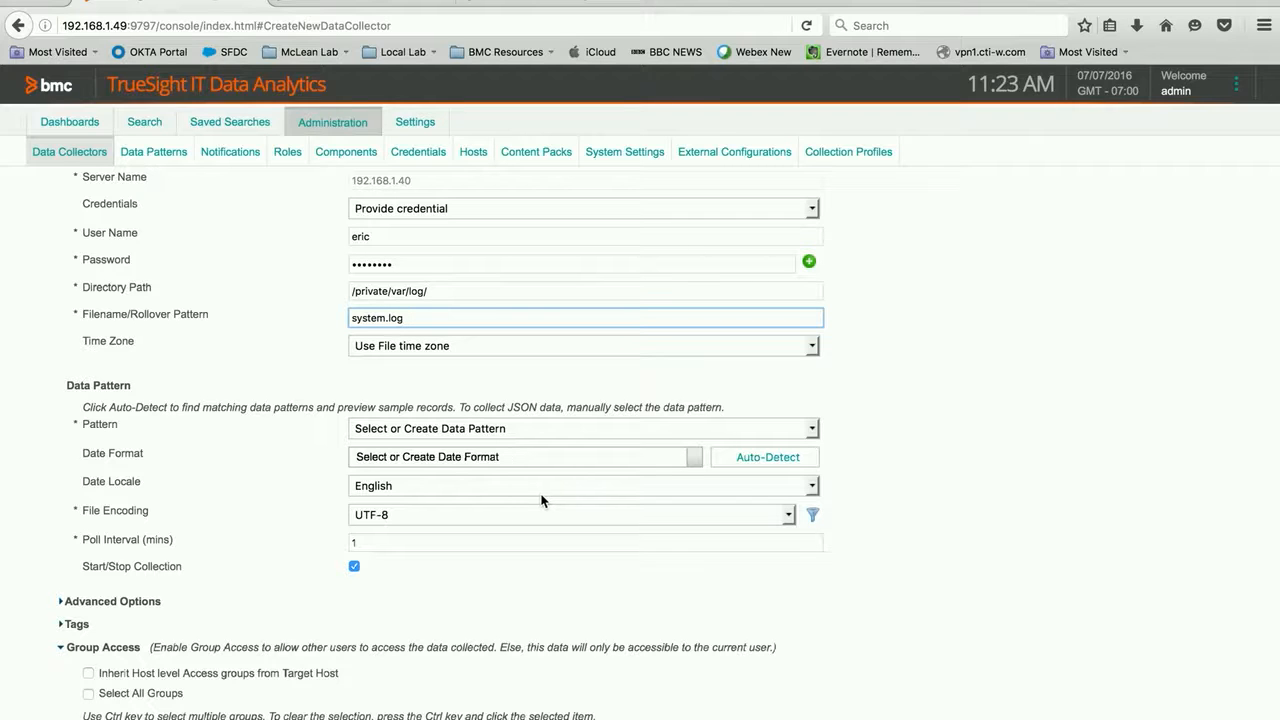
pyautogui.click(768, 458)
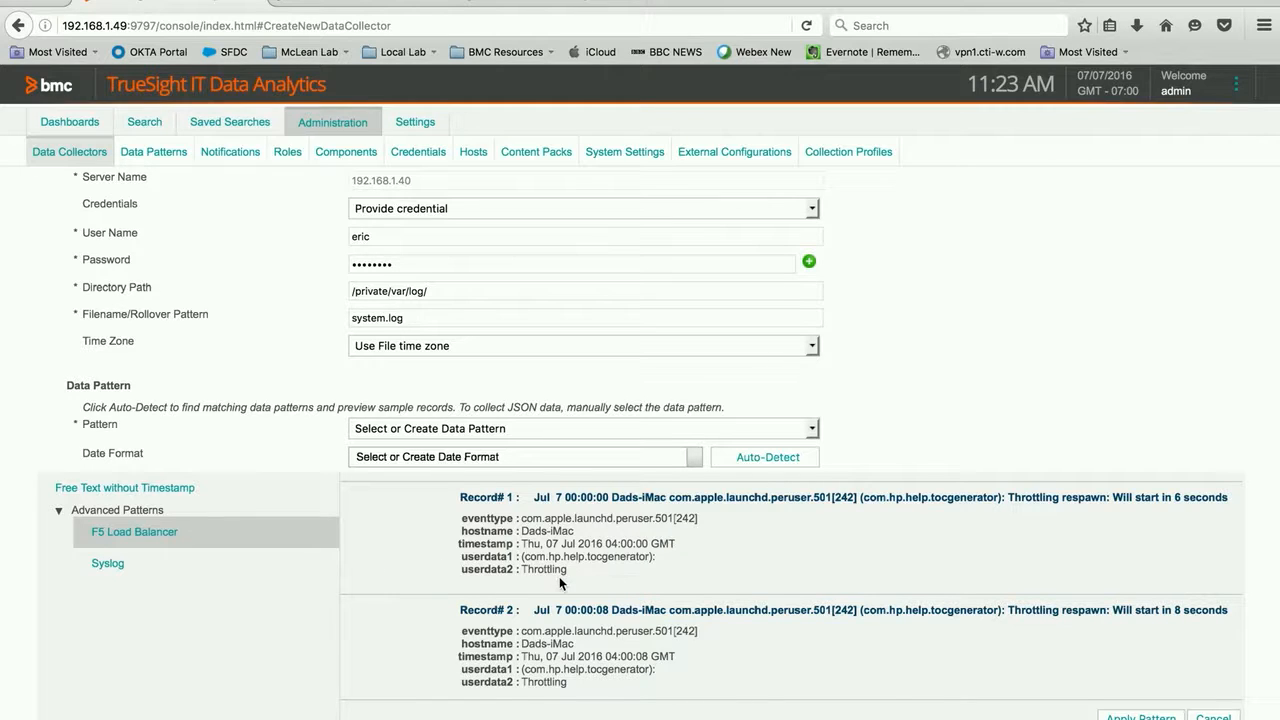
pyautogui.scroll(-3, 559, 576)
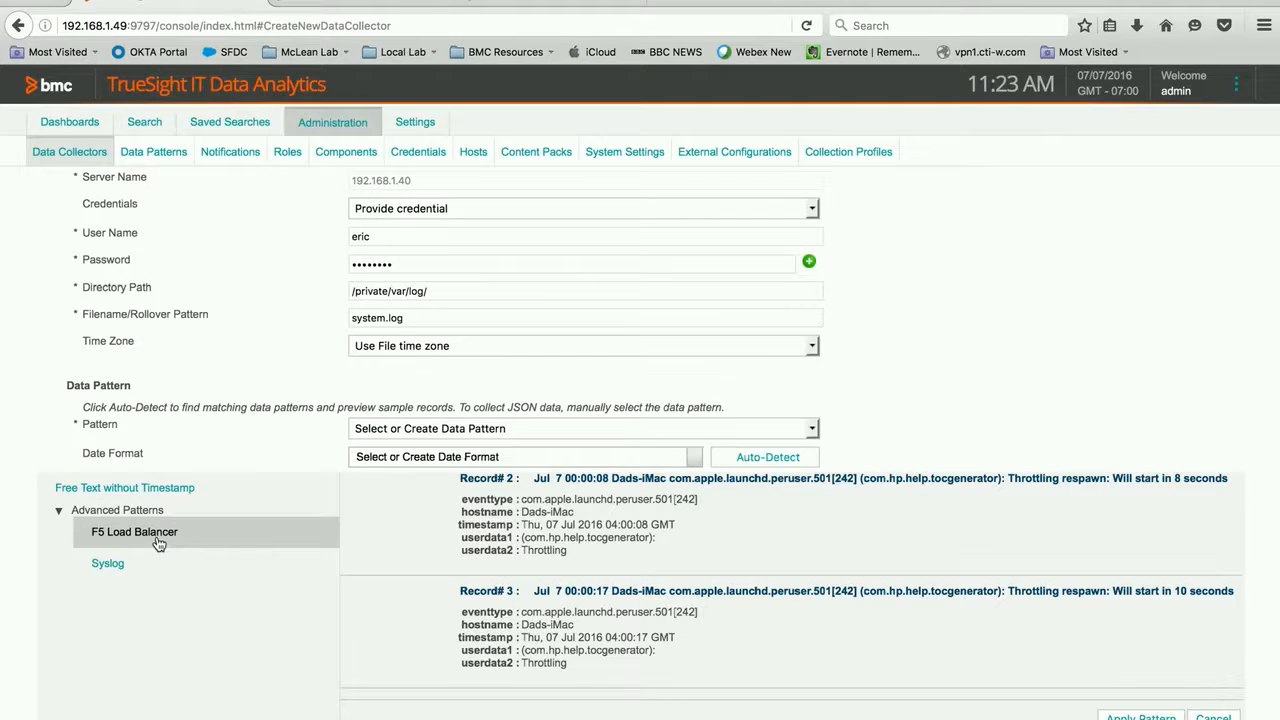
pyautogui.click(109, 565)
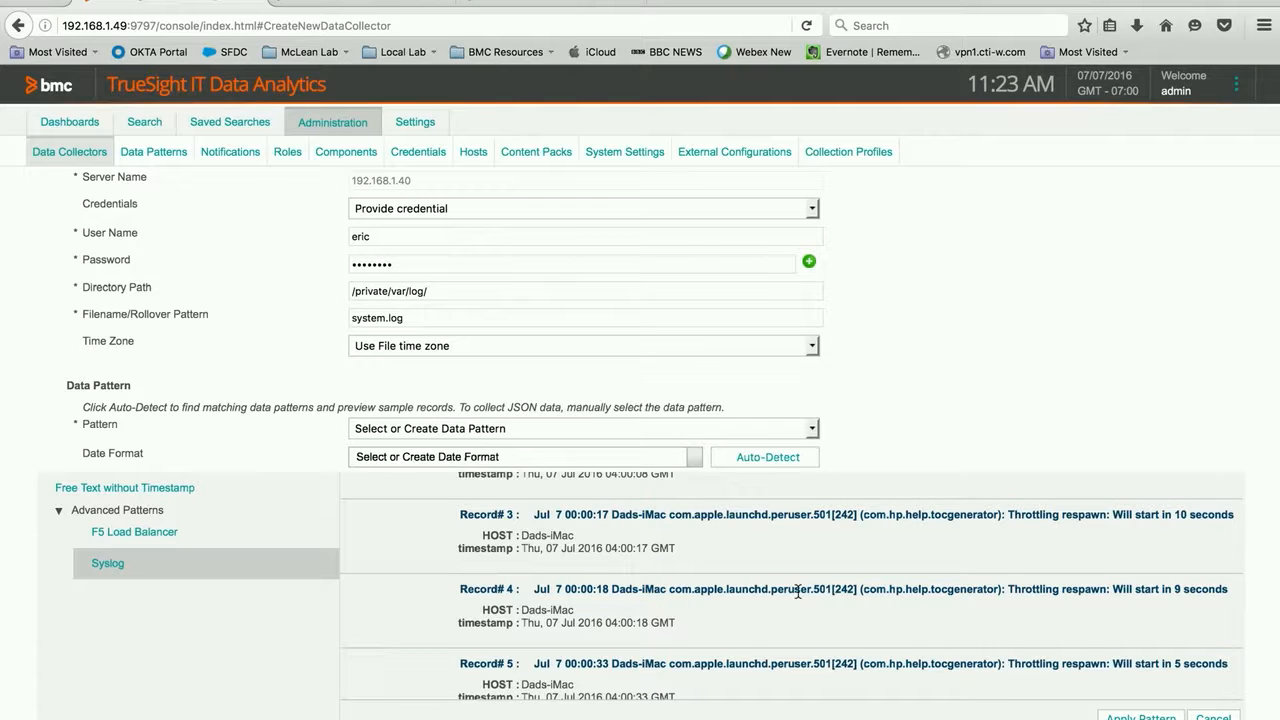
pyautogui.scroll(-1, 798, 592)
pyautogui.scroll(3, 797, 591)
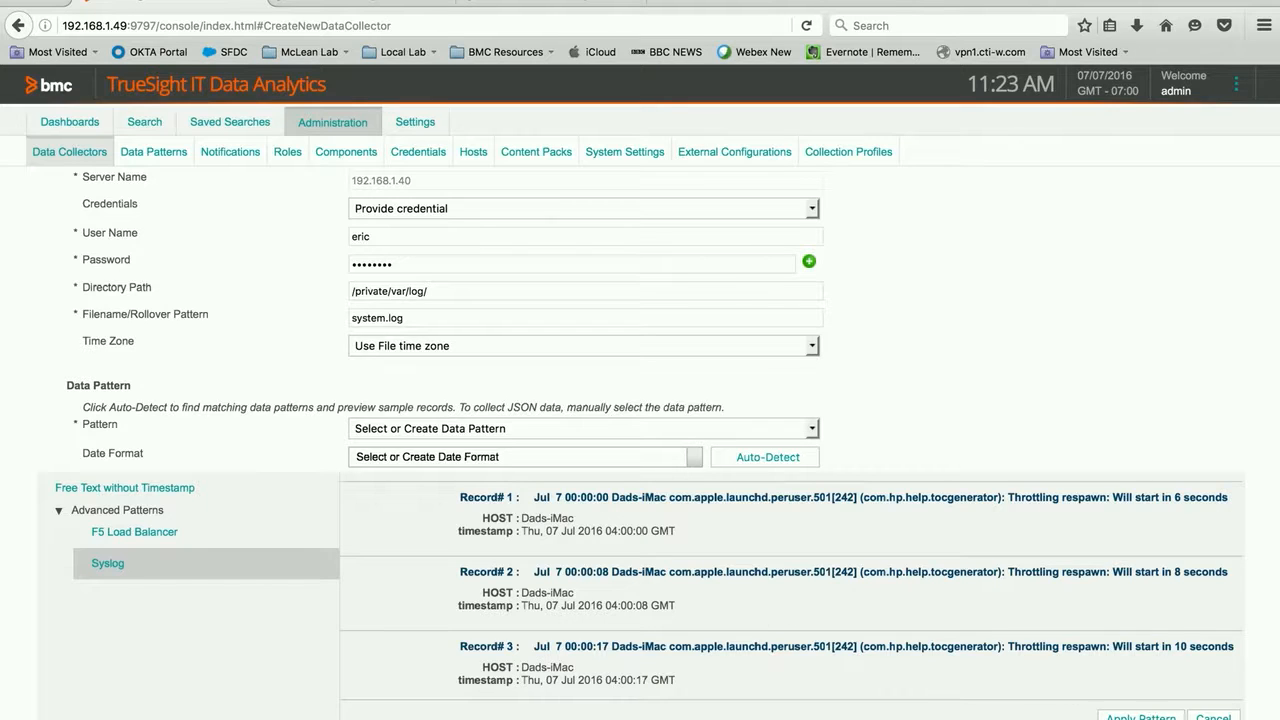
pyautogui.click(1141, 717)
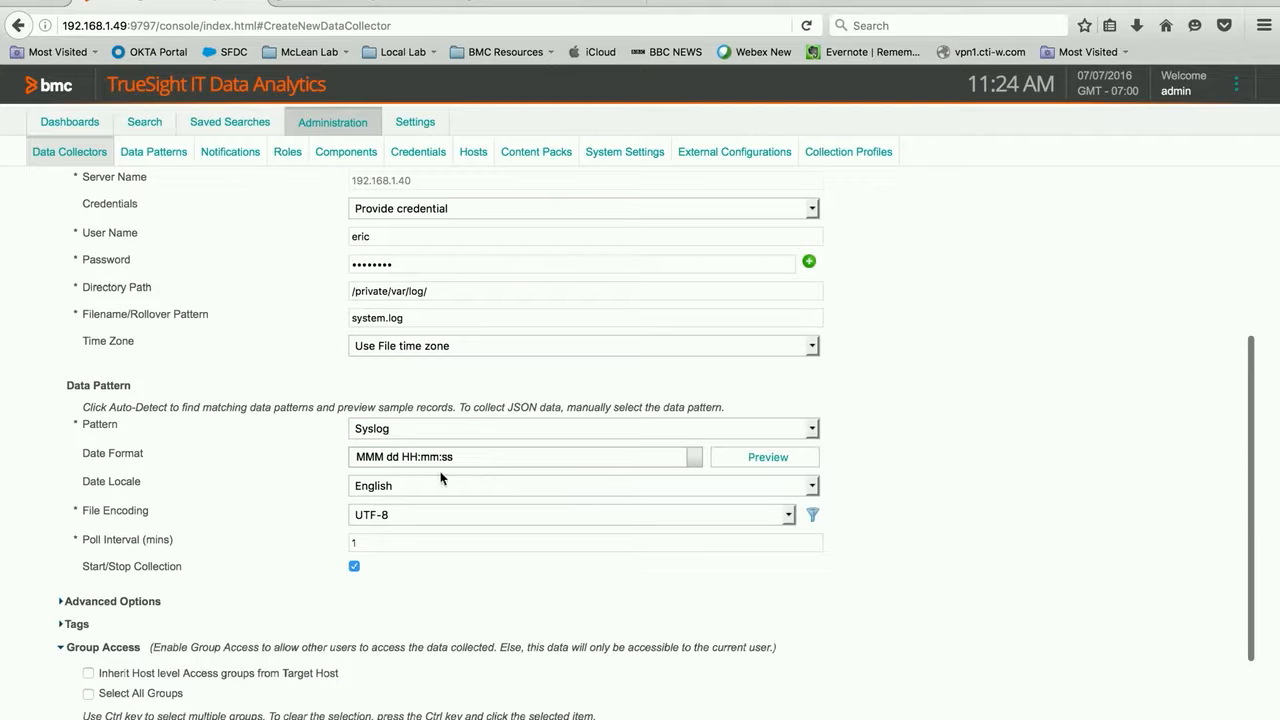
# - Add an os tag with the new value "Mac OSX 10.8" to the collector
pyautogui.scroll(-3, 983, 603)
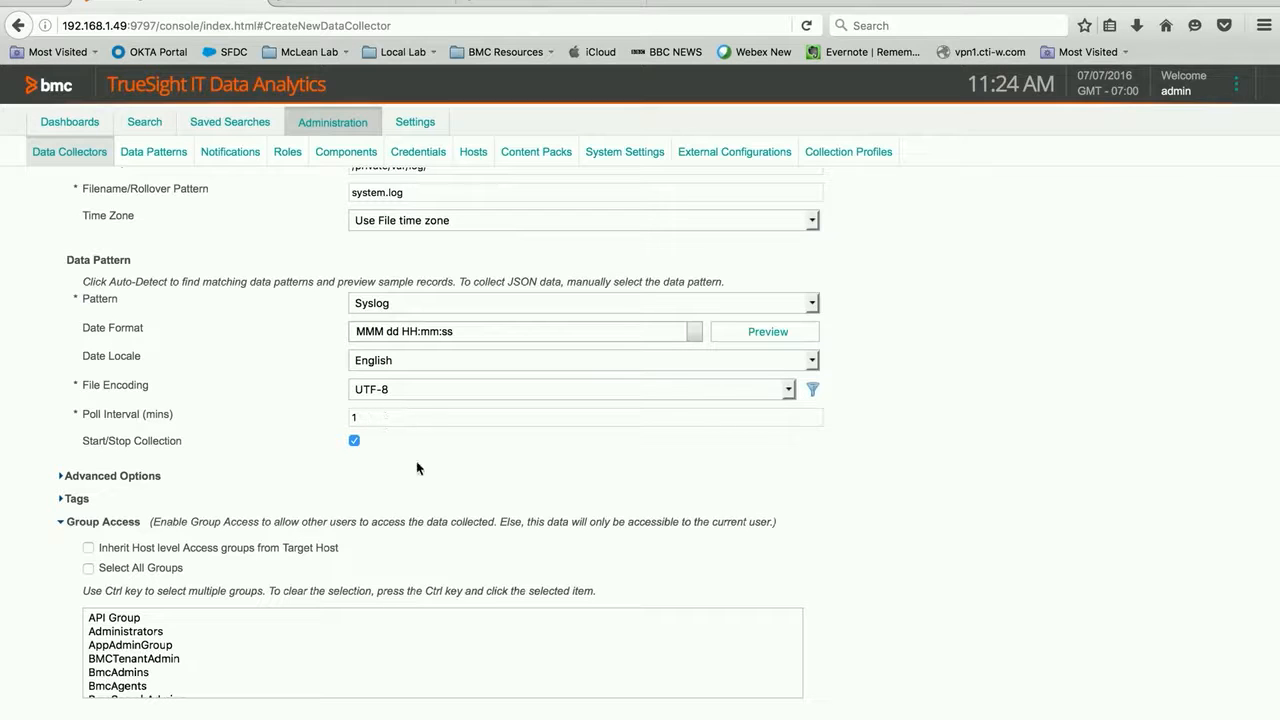
pyautogui.click(62, 500)
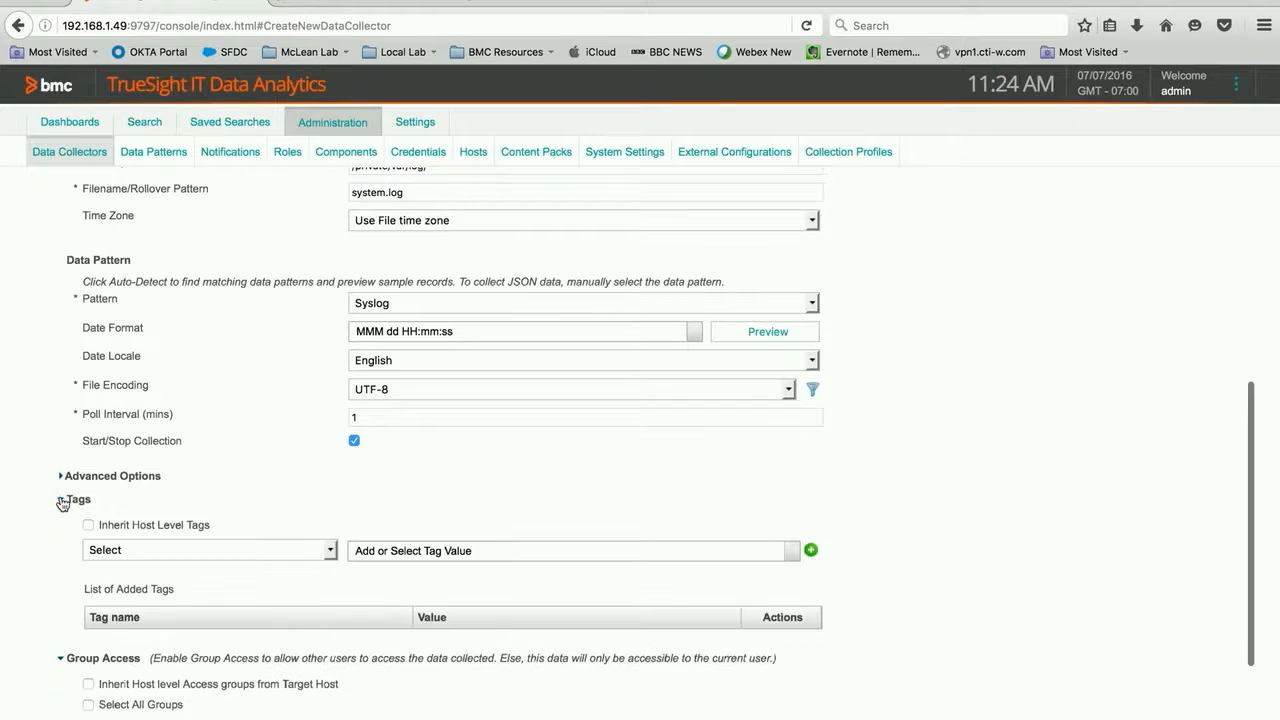
pyautogui.click(330, 550)
pyautogui.click(190, 679)
pyautogui.click(792, 551)
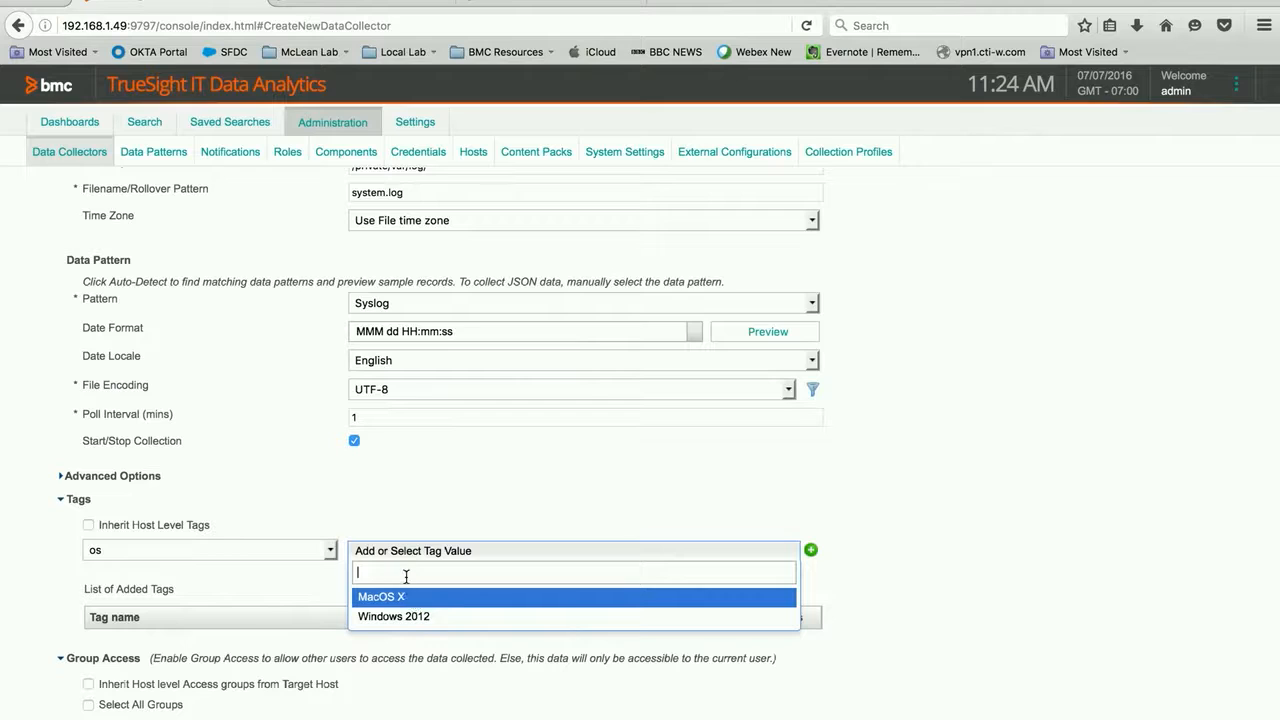
pyautogui.write('Ma')
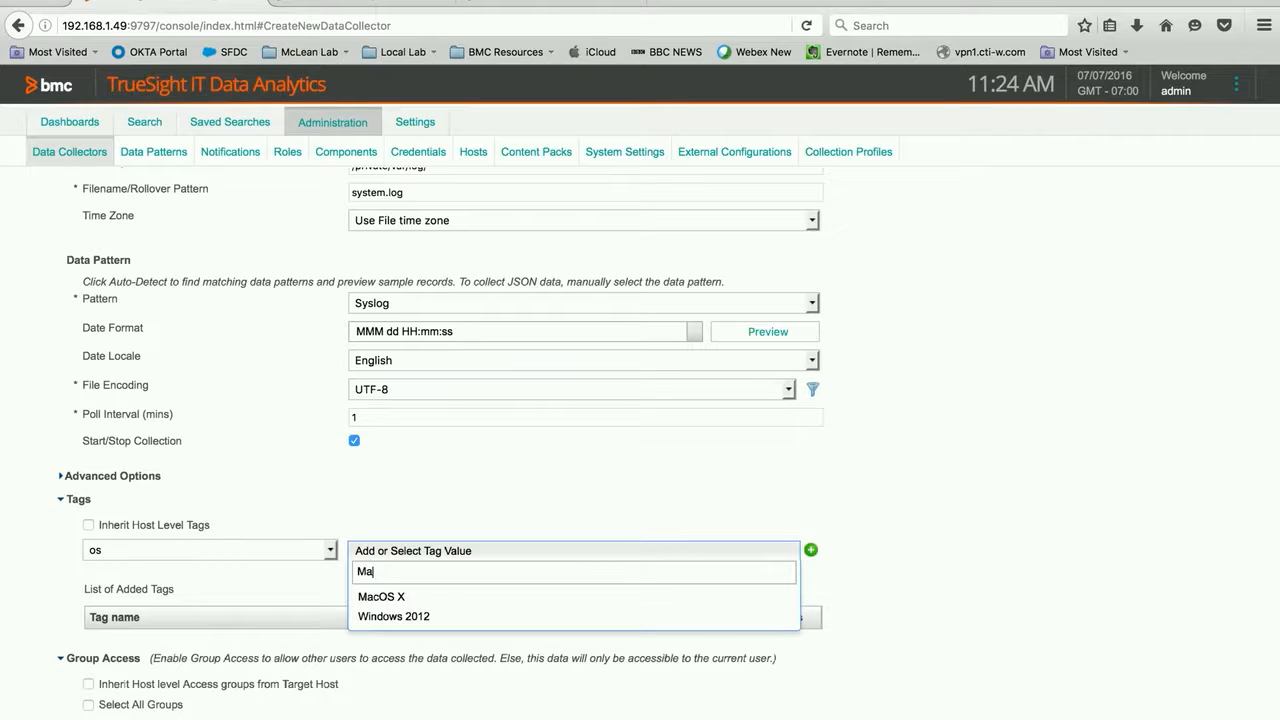
pyautogui.write('c OS')
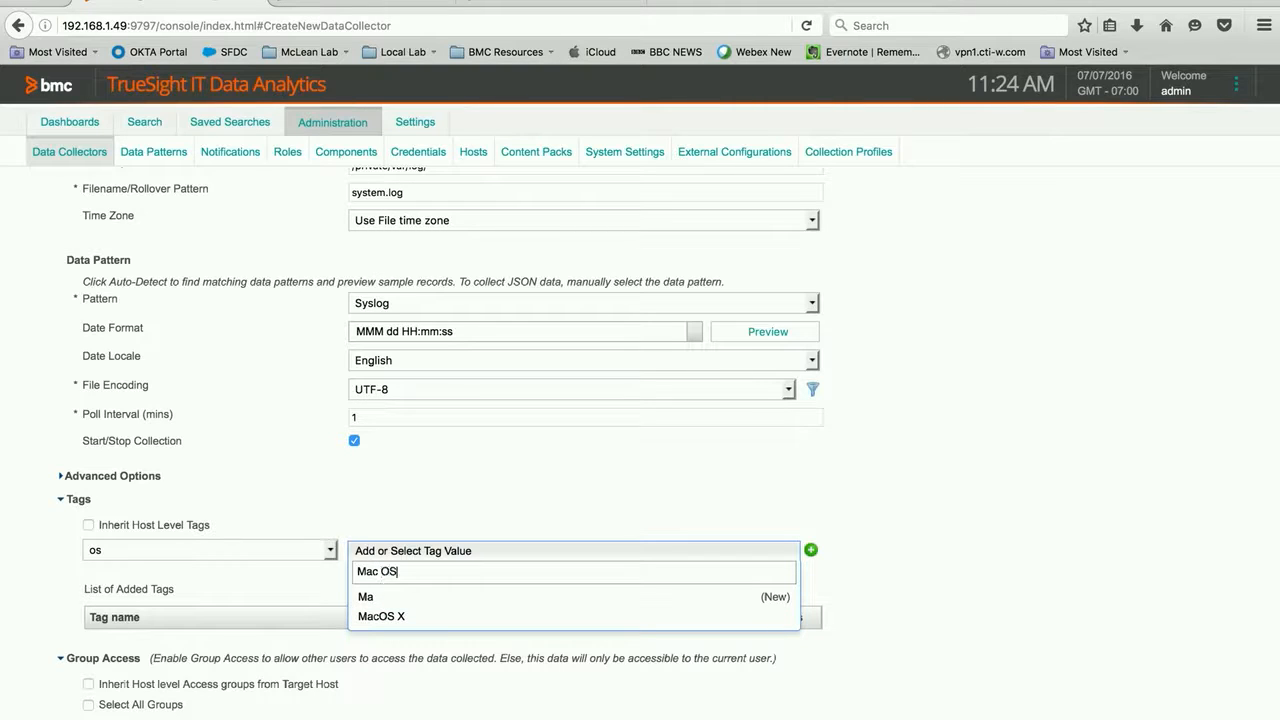
pyautogui.write('X 10.8')
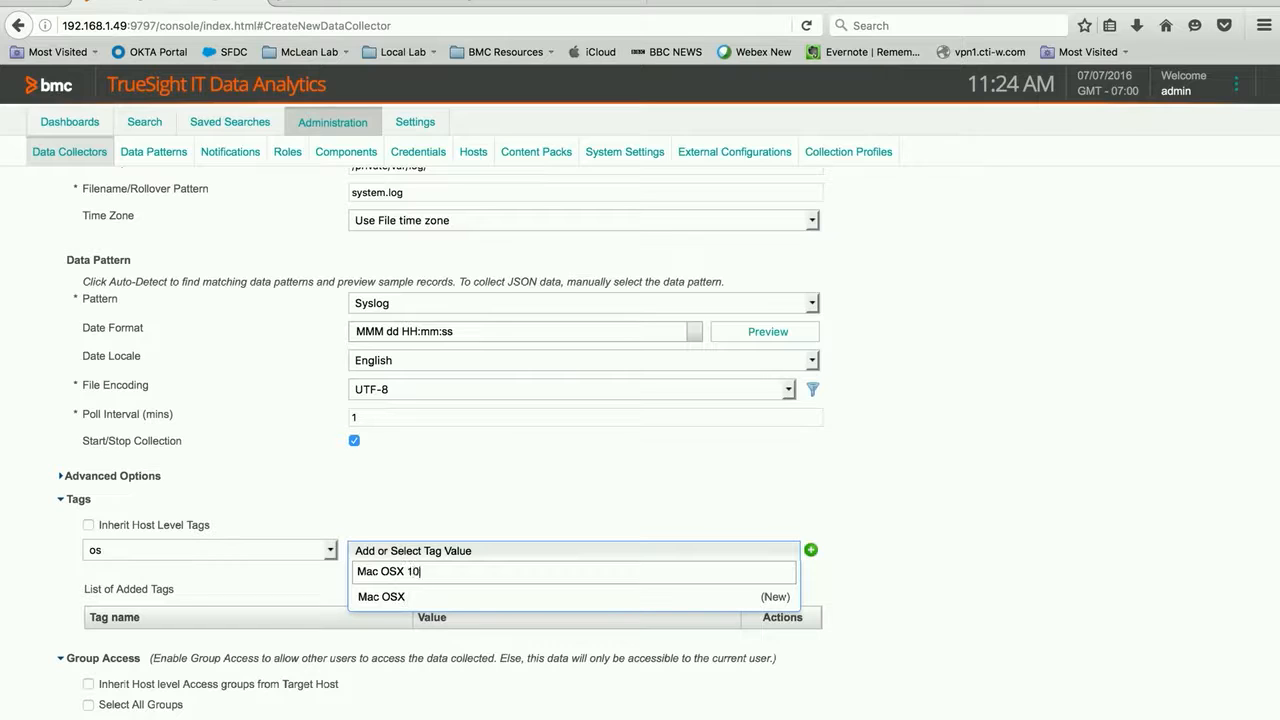
pyautogui.click(775, 600)
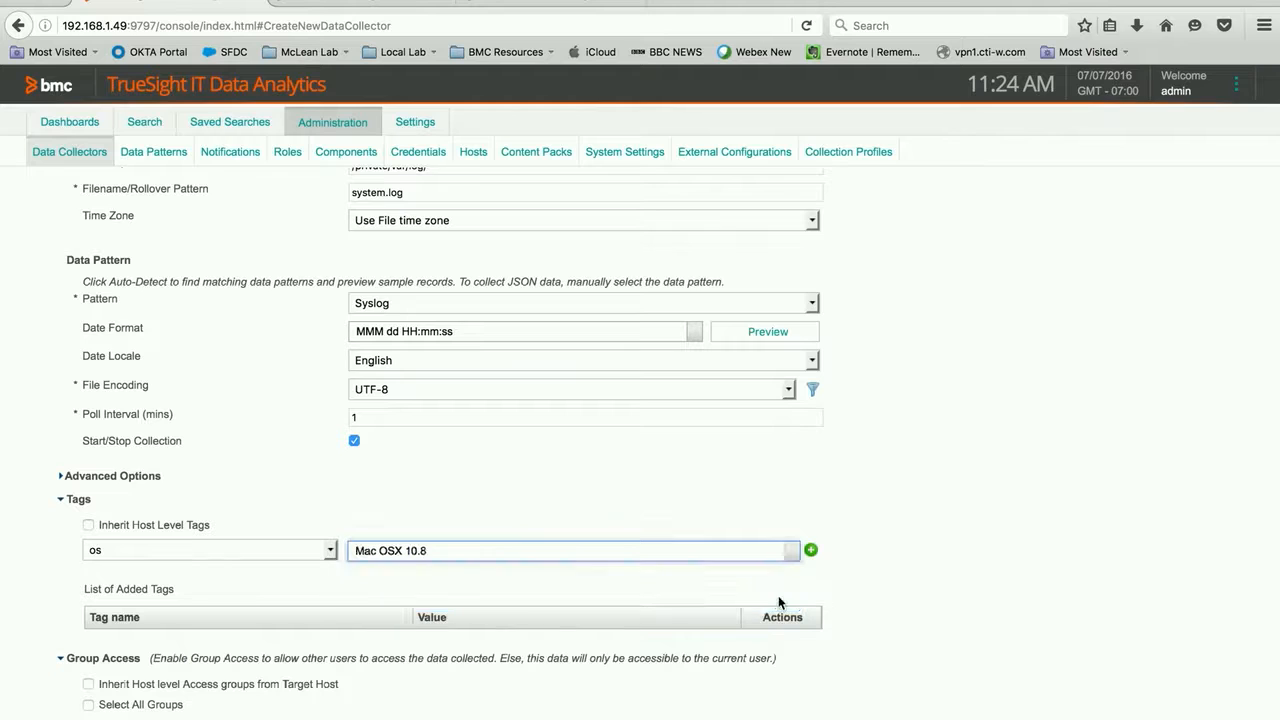
pyautogui.click(813, 552)
# - Add a location tag with the existing value "Office Lab" to the collector
pyautogui.click(320, 552)
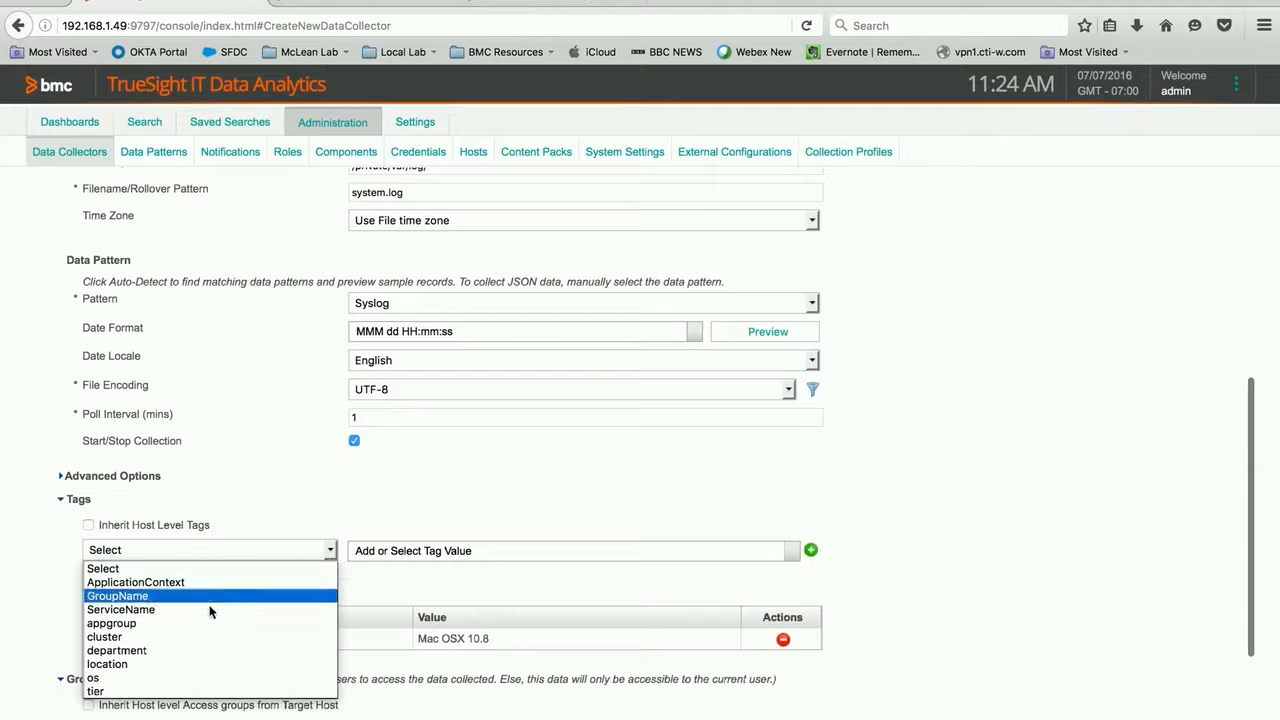
pyautogui.click(170, 663)
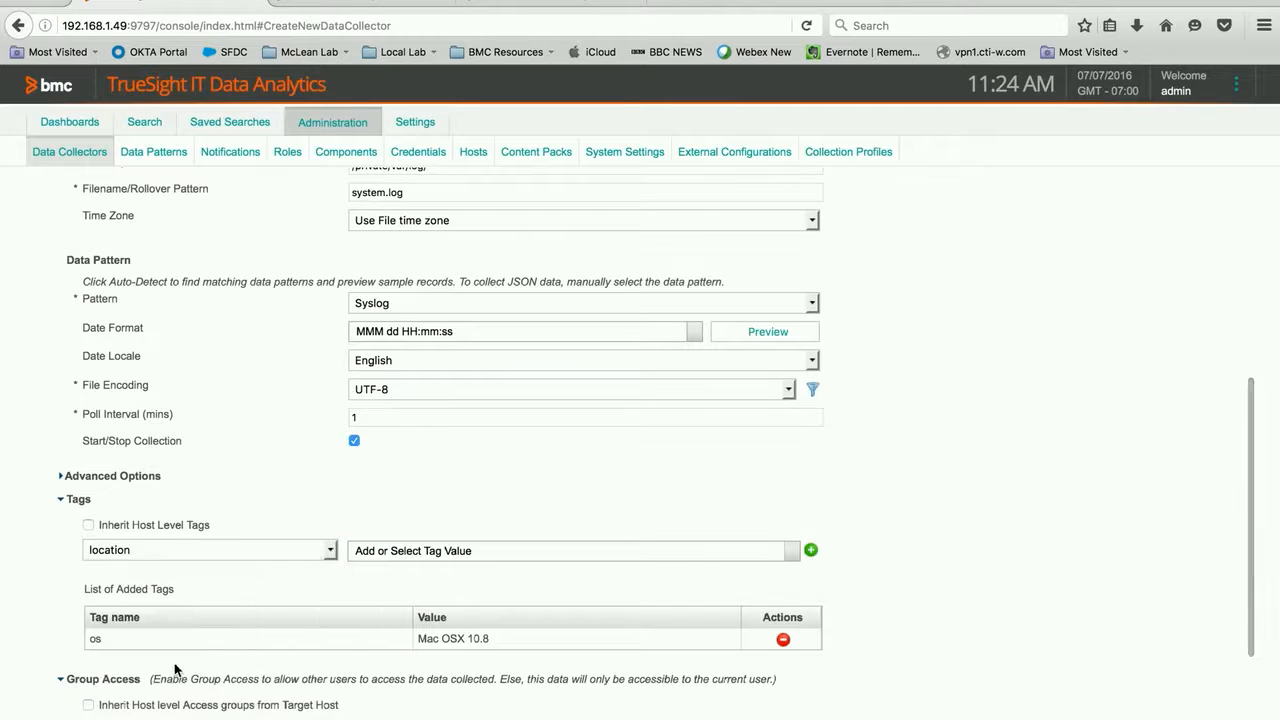
pyautogui.click(790, 553)
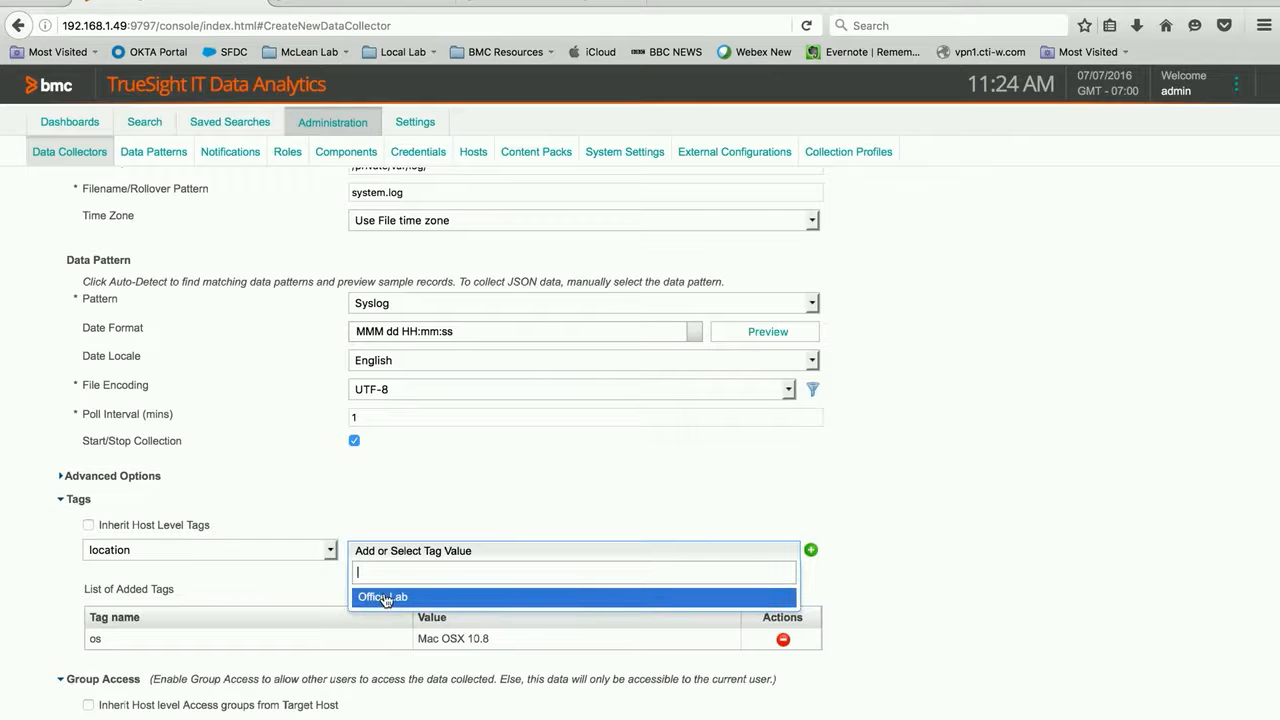
pyautogui.click(383, 598)
pyautogui.click(811, 550)
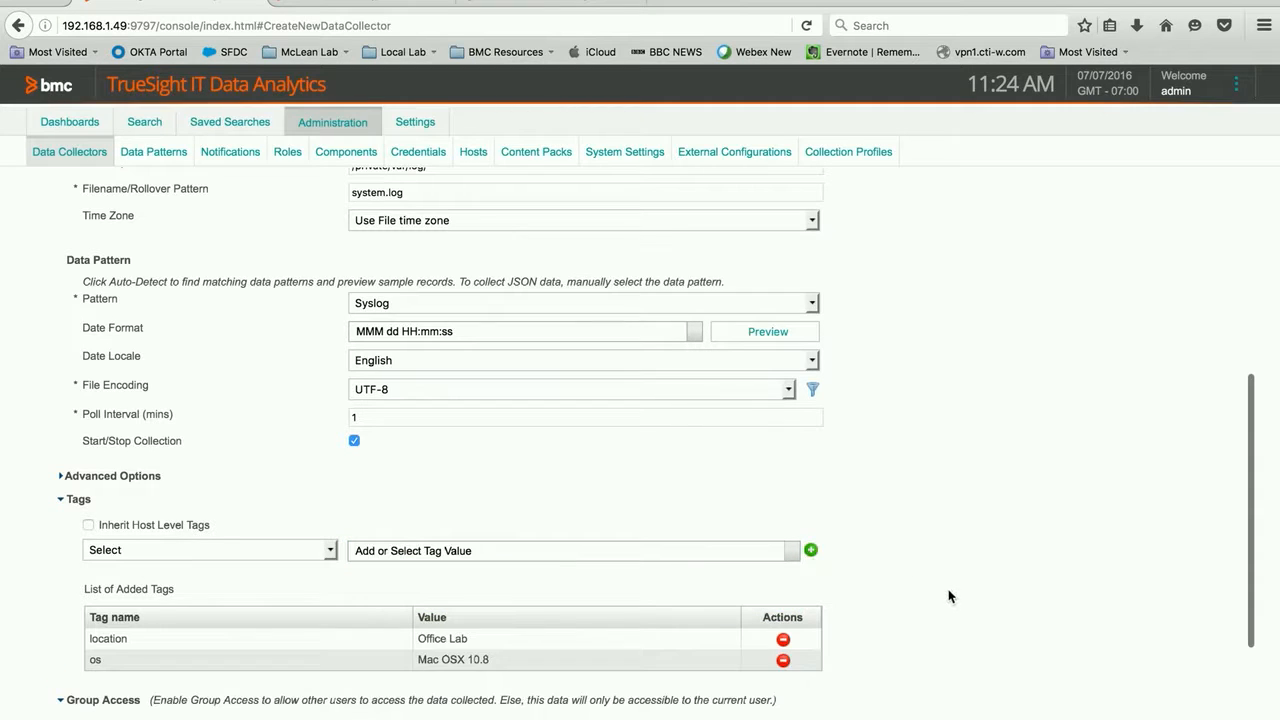
# - Create the data collector without further tags or group access, and dismiss the confirmation message
pyautogui.scroll(-3, 951, 588)
pyautogui.click(300, 435)
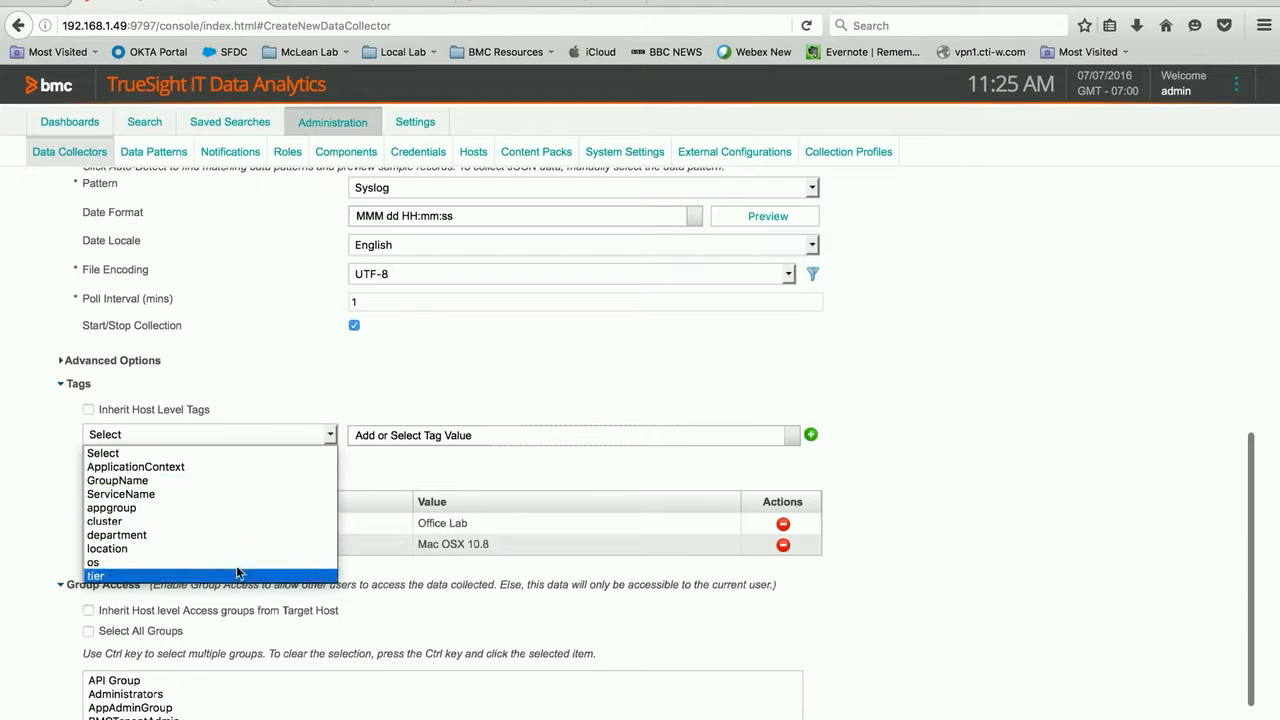
pyautogui.click(946, 562)
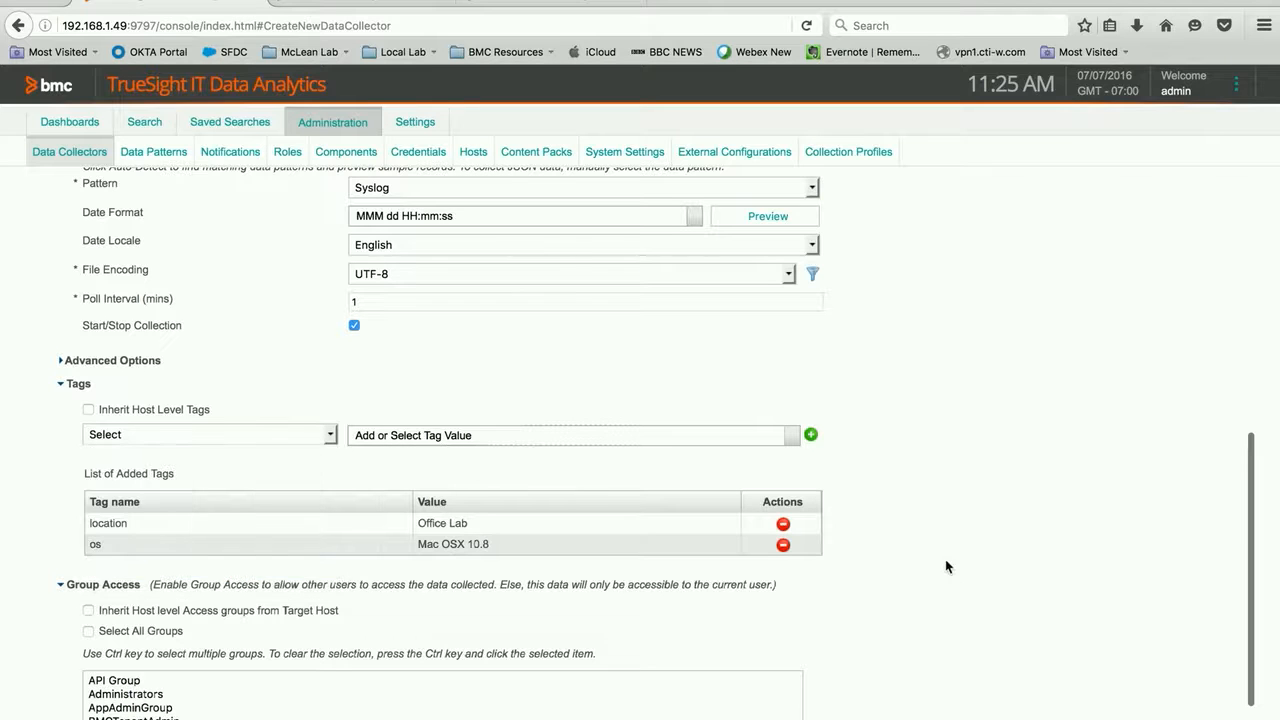
pyautogui.scroll(-2, 920, 575)
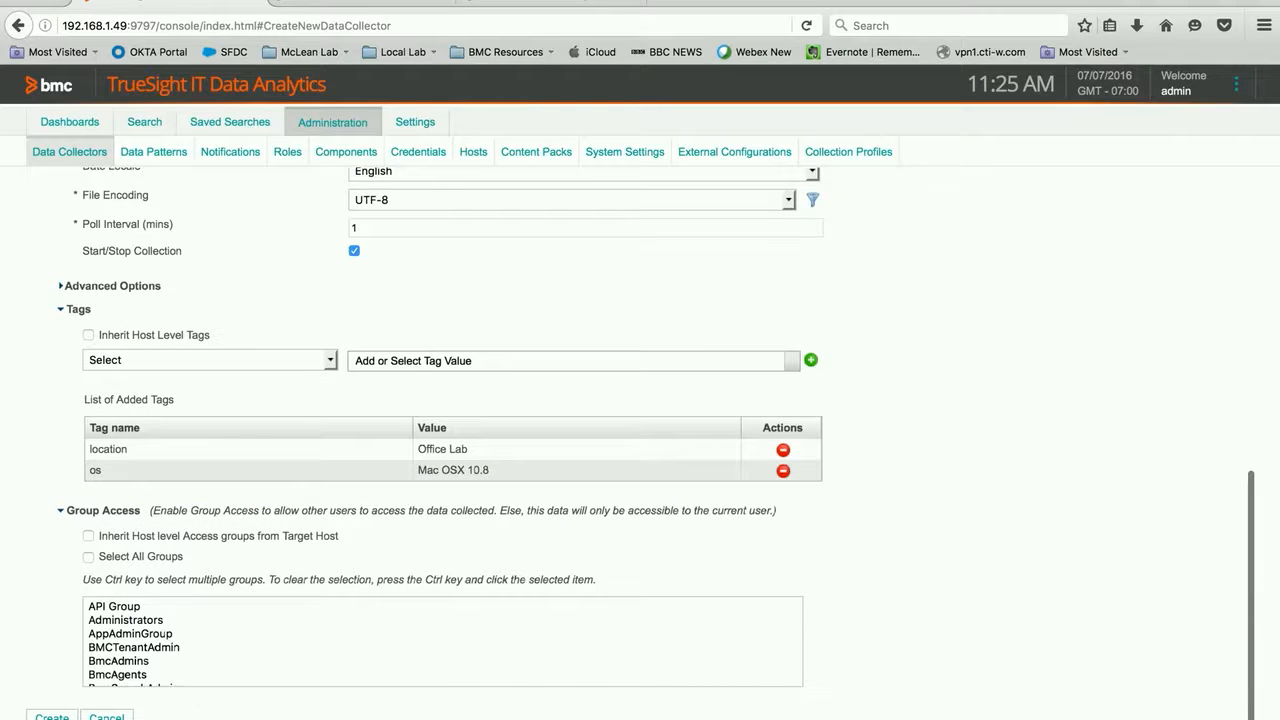
pyautogui.click(47, 717)
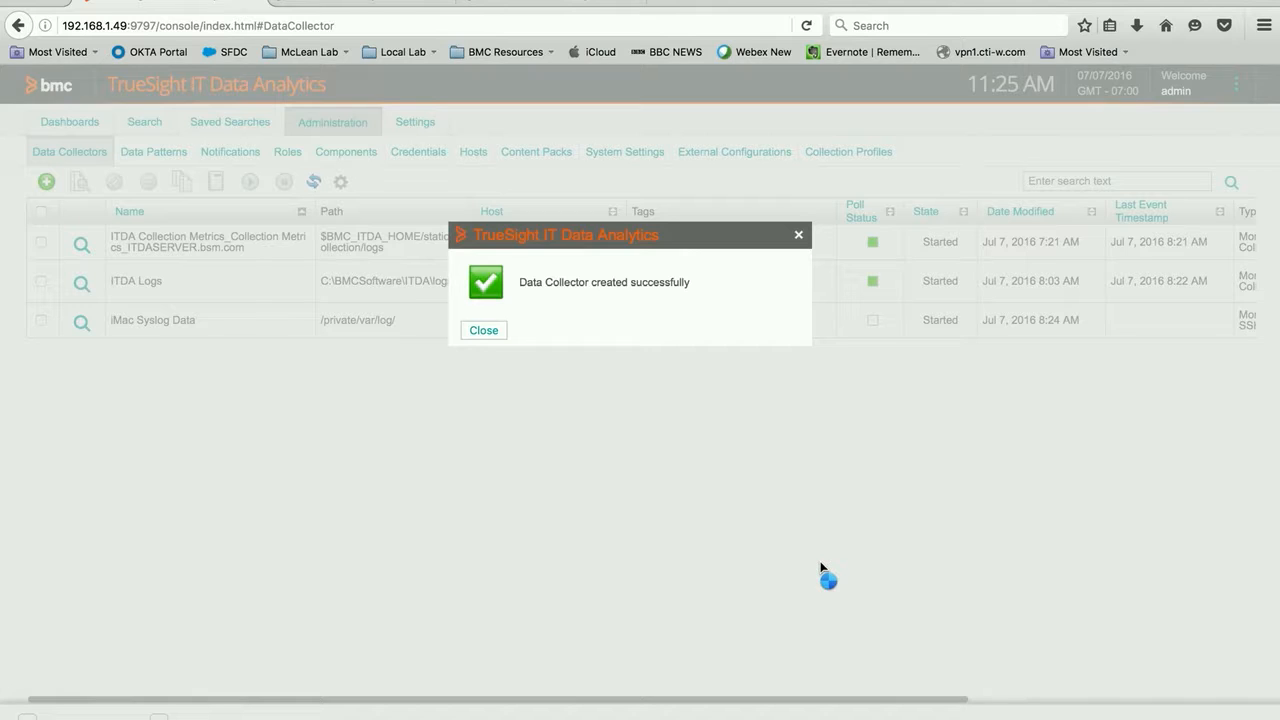
pyautogui.click(491, 332)
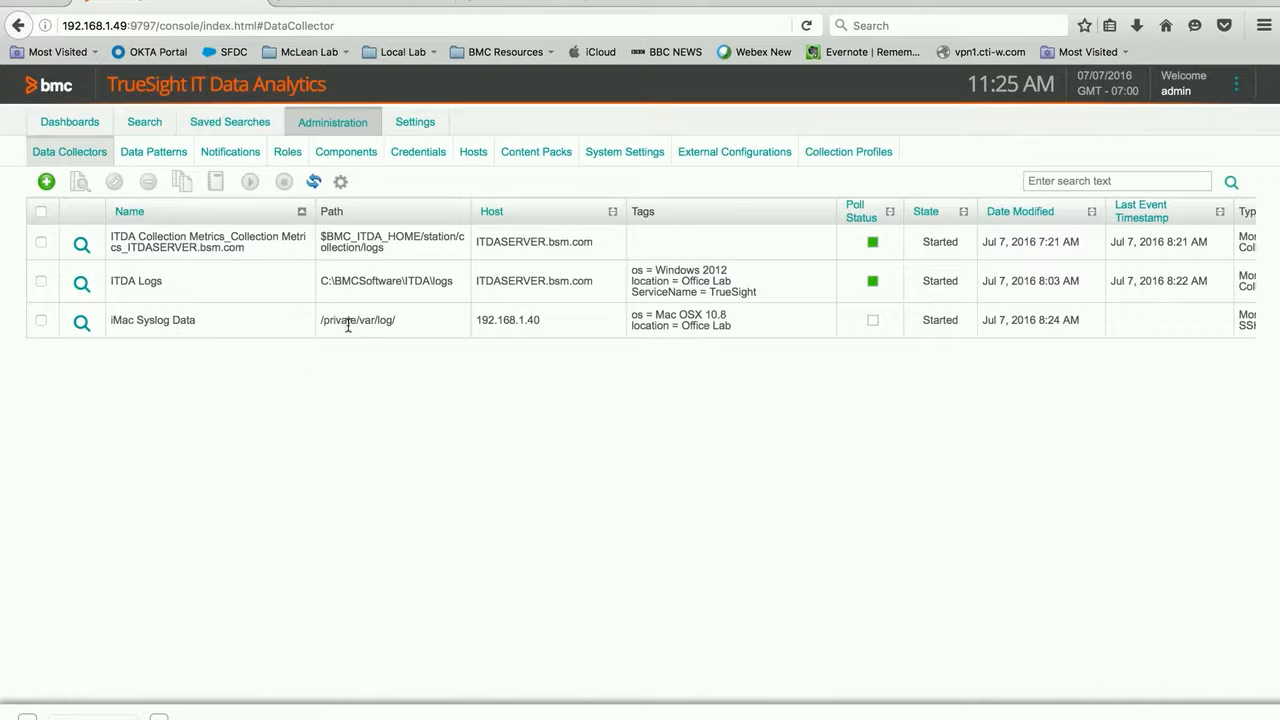